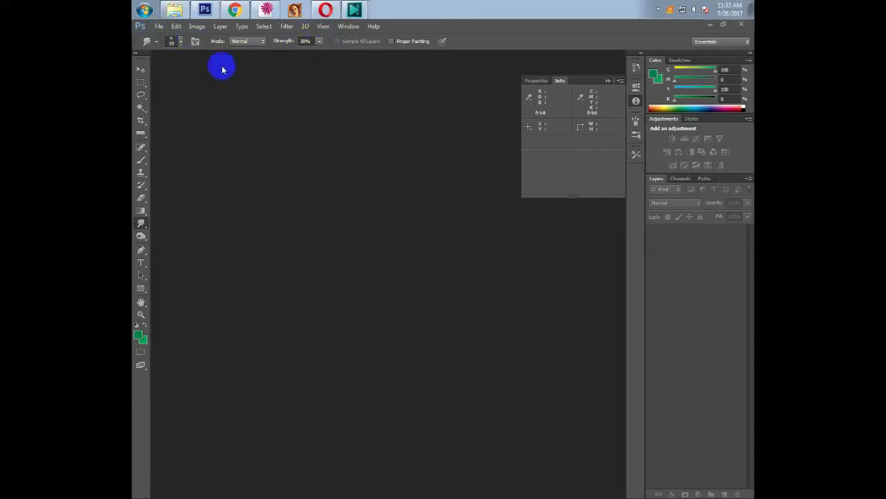
- Leave the smudge strength unchanged, then search Google in Chrome for the person's name
{"action": "left_click", "coordinate": [306, 40]}
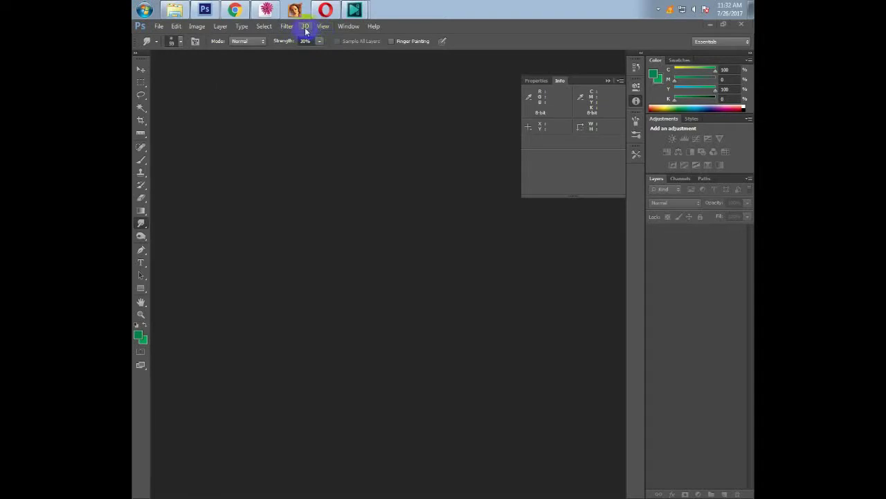
{"action": "left_click", "coordinate": [337, 104]}
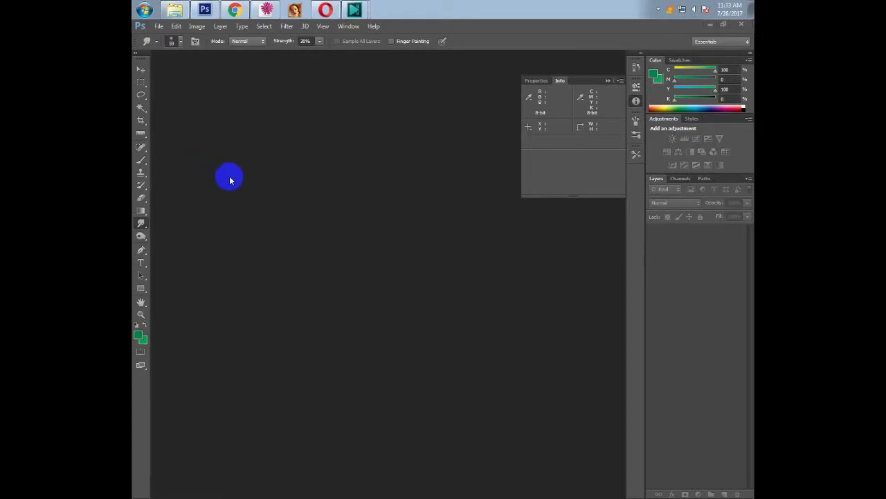
{"action": "left_click", "coordinate": [235, 9]}
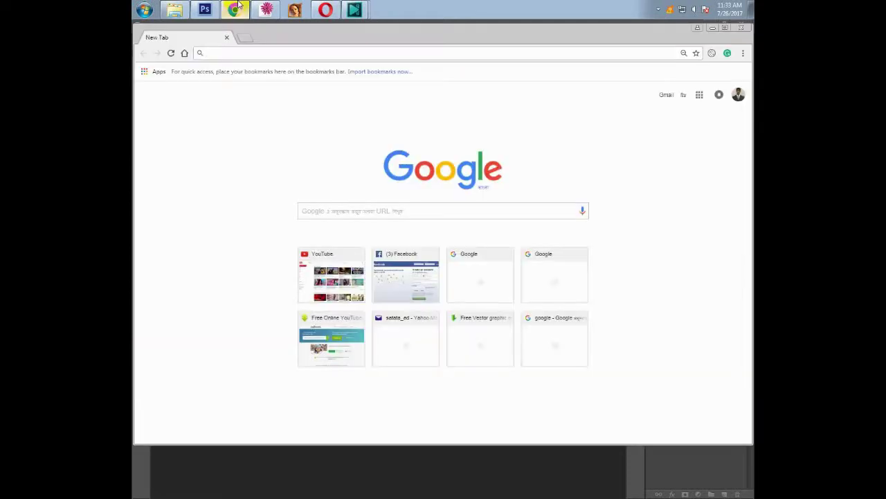
{"action": "left_click", "coordinate": [343, 212]}
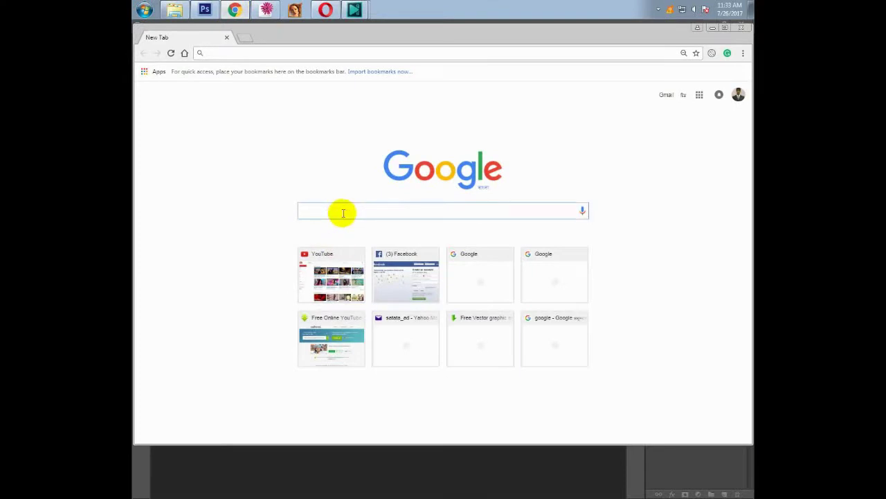
{"action": "left_click", "coordinate": [292, 53]}
{"action": "type", "text": "google.com"}
{"action": "key", "text": "Return"}
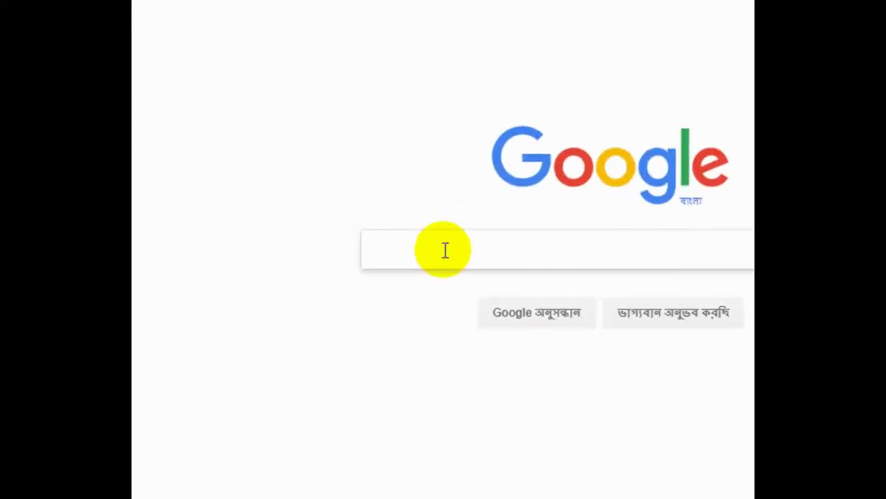
{"action": "type", "text": "me"}
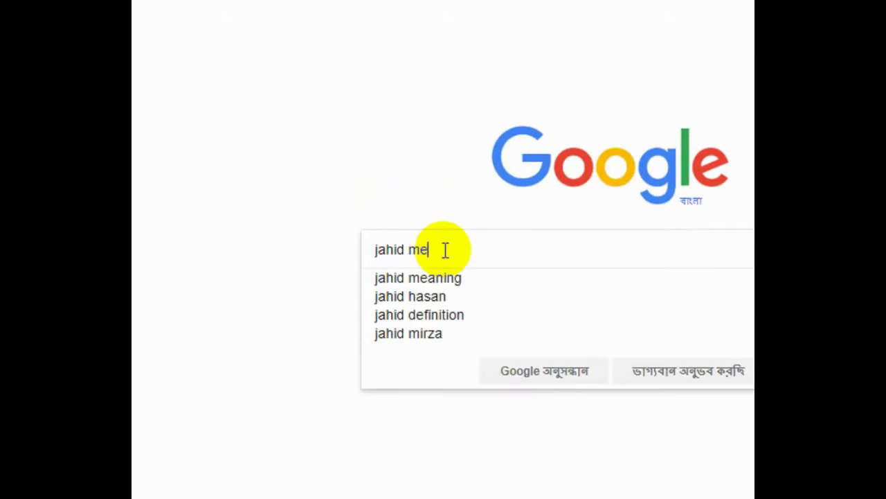
{"action": "type", "text": "z"}
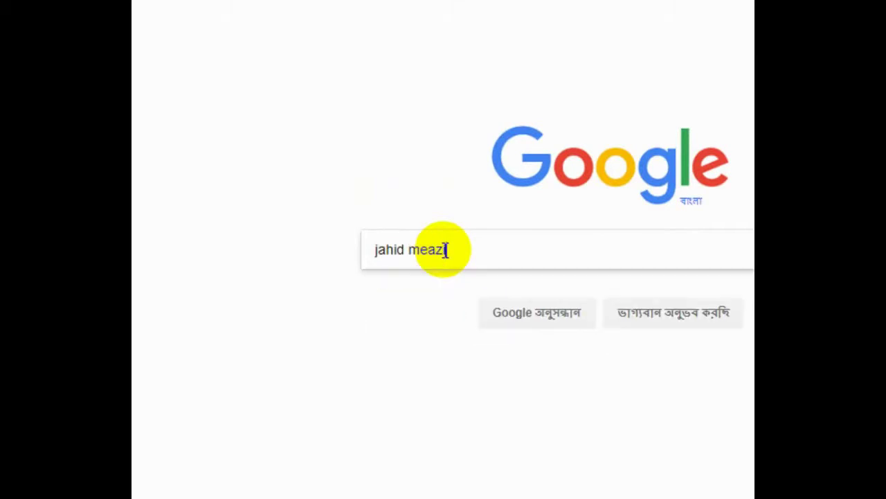
{"action": "key", "text": "Return"}
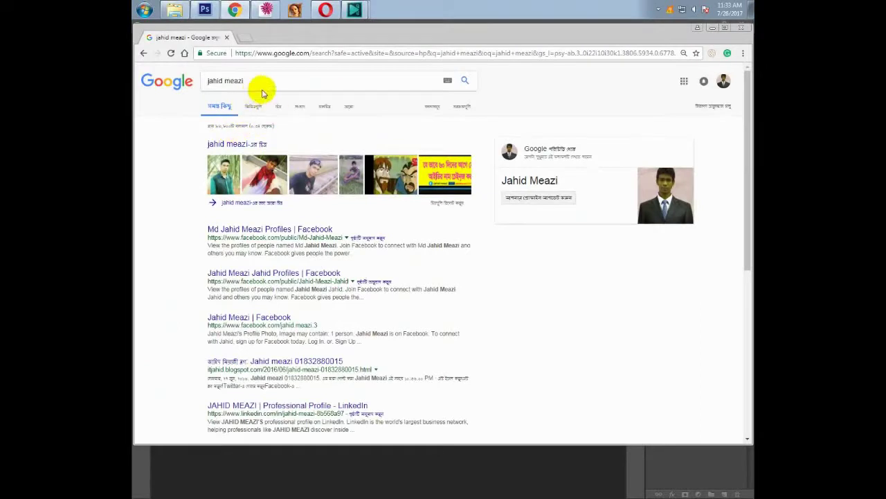
- Save the first Google Images portrait to the Desktop as IMG_20160404_055218.JPG, then return to Photoshop
{"action": "left_click", "coordinate": [276, 109]}
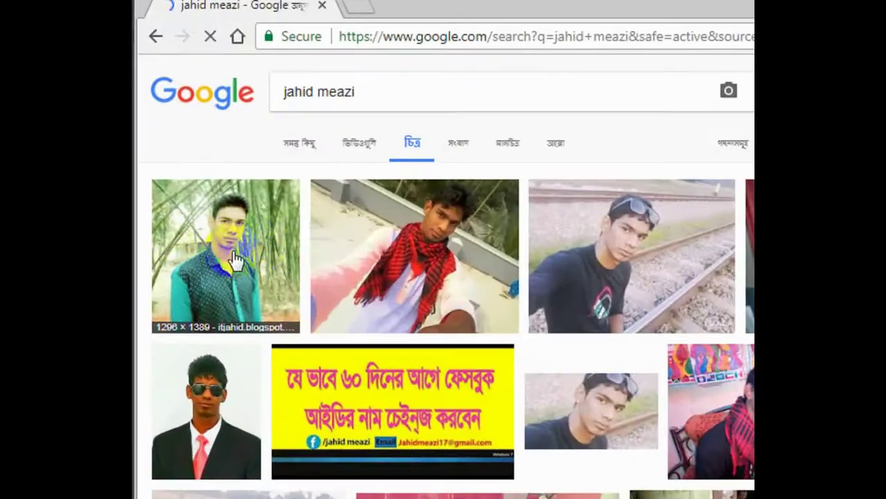
{"action": "left_click", "coordinate": [233, 242]}
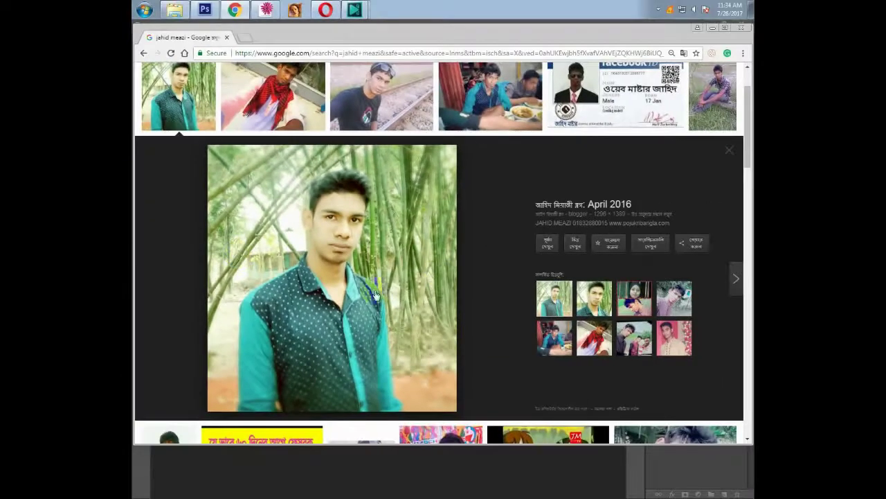
{"action": "right_click", "coordinate": [341, 211]}
{"action": "left_click", "coordinate": [376, 293]}
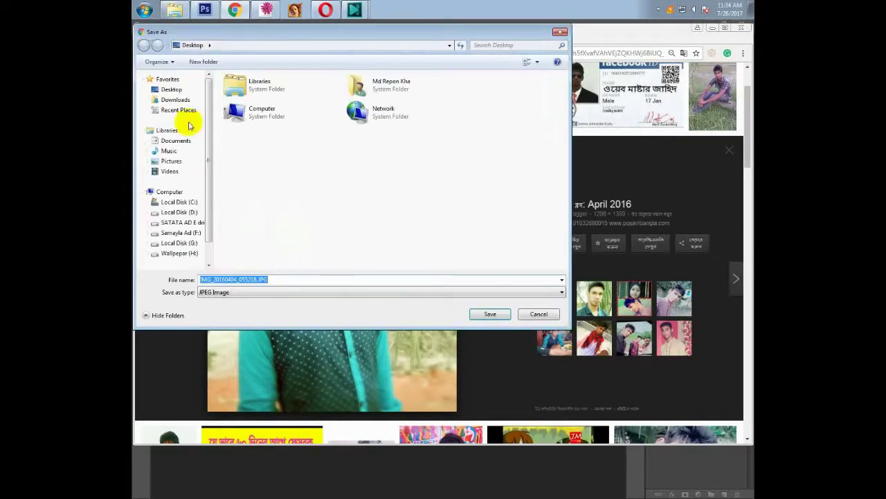
{"action": "left_click", "coordinate": [489, 313]}
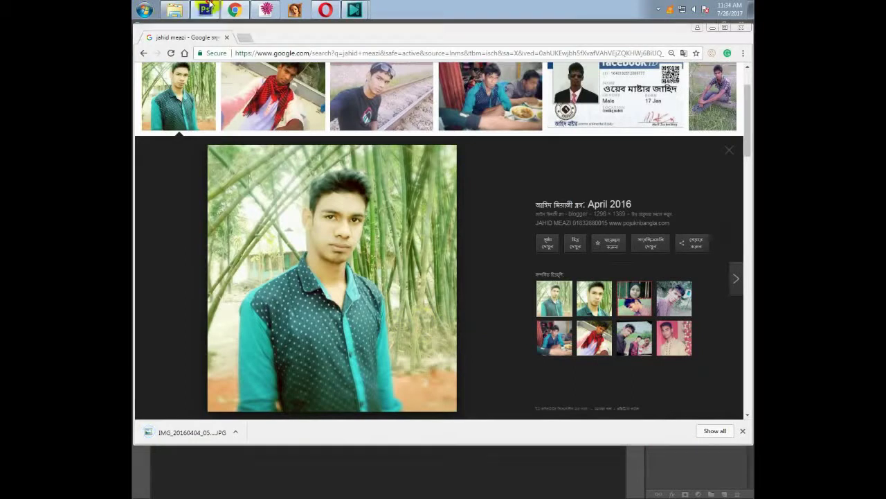
{"action": "left_click", "coordinate": [204, 9]}
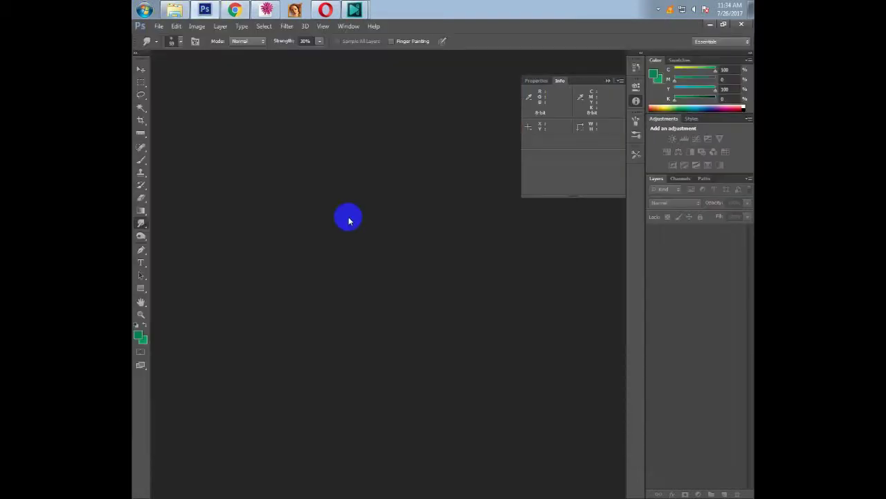
- Open IMG_20160404_055218.JPG from the Desktop and frame the face and hair at 100% zoom
{"action": "double_click", "coordinate": [349, 220]}
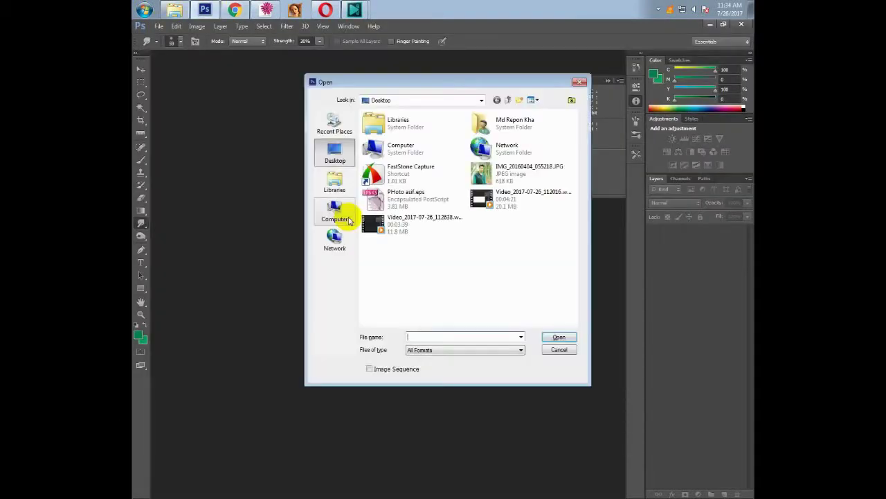
{"action": "left_click", "coordinate": [497, 176]}
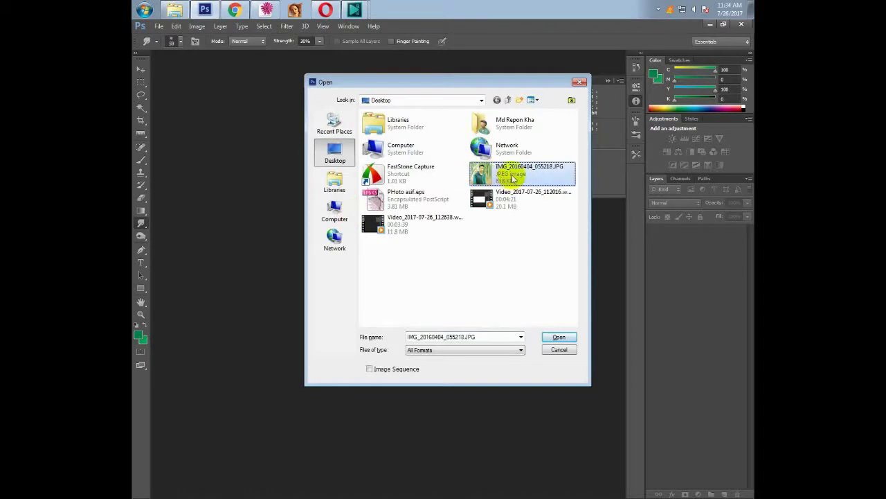
{"action": "left_click", "coordinate": [559, 337]}
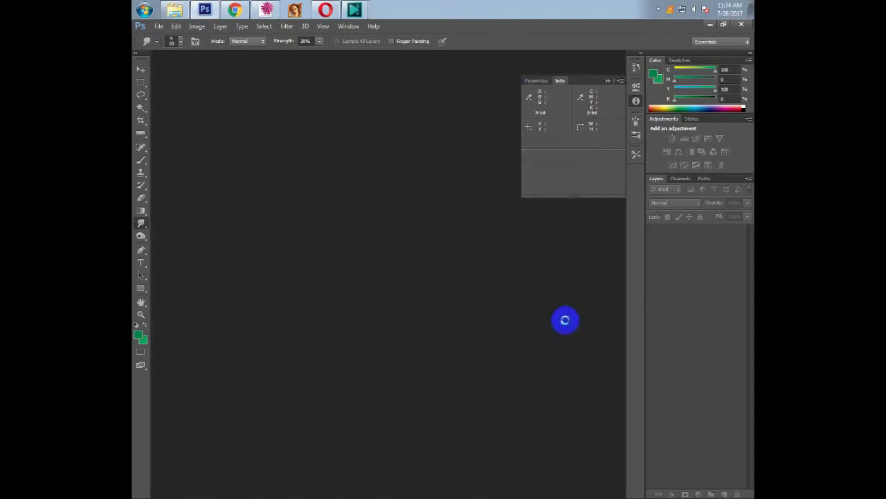
{"action": "mouse_move", "coordinate": [391, 153]}
{"action": "left_mouse_down"}
{"action": "mouse_move", "coordinate": [388, 264]}
{"action": "mouse_move", "coordinate": [371, 221]}
{"action": "left_mouse_up"}
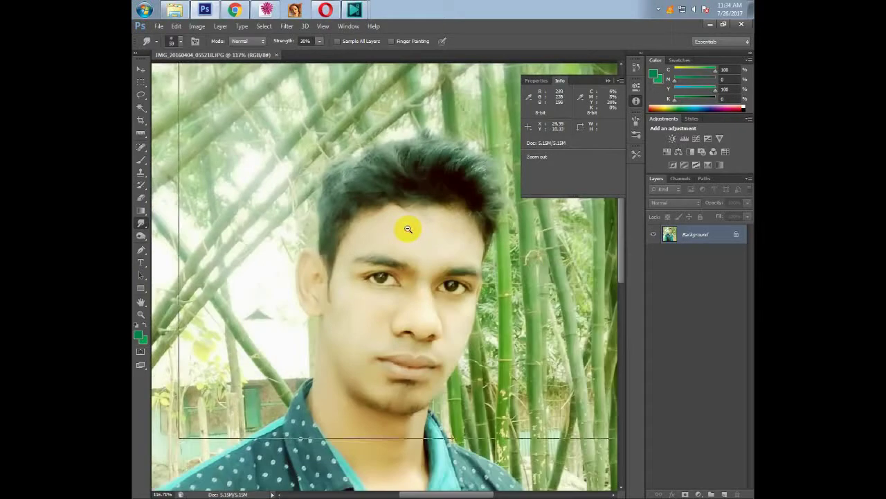
{"action": "mouse_move", "coordinate": [371, 220]}
{"action": "left_mouse_down"}
{"action": "mouse_move", "coordinate": [334, 296]}
{"action": "mouse_move", "coordinate": [361, 296]}
{"action": "mouse_move", "coordinate": [318, 231]}
{"action": "left_mouse_up"}
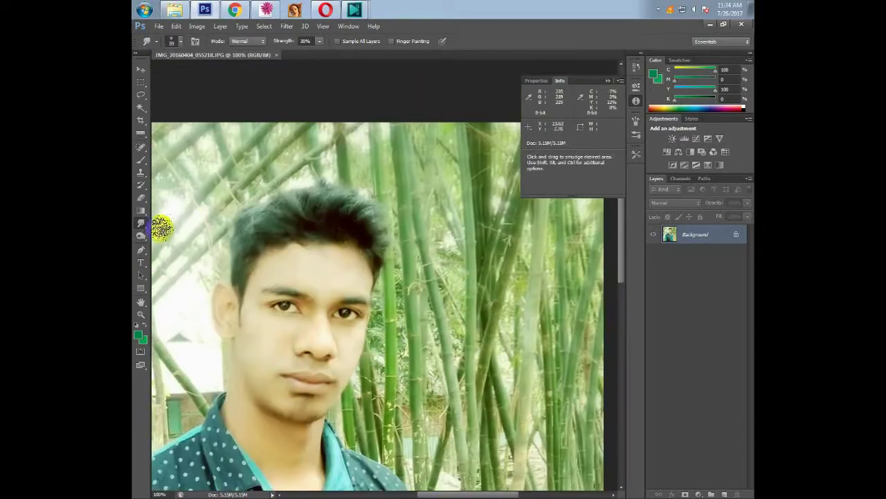
{"action": "left_click_drag", "start_coordinate": [140, 223], "coordinate": [173, 221]}
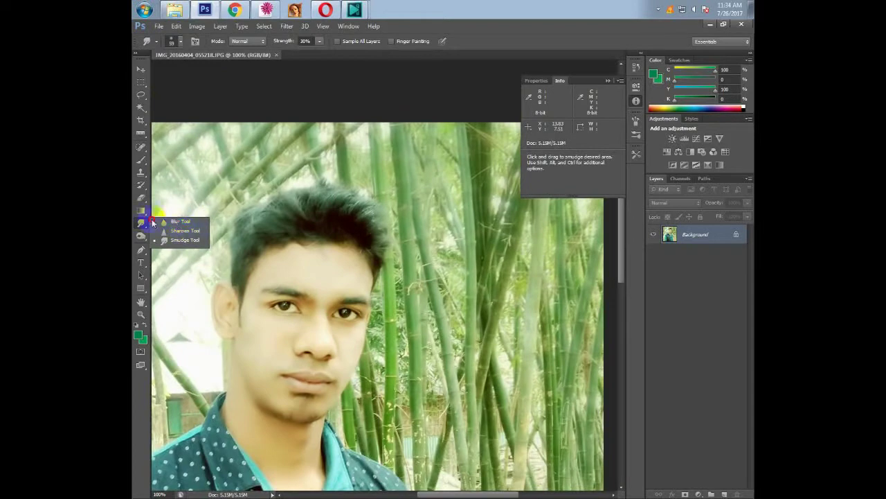
- Switch to the Smudge tool with a 27 px textured brush tip
{"action": "left_click", "coordinate": [174, 221]}
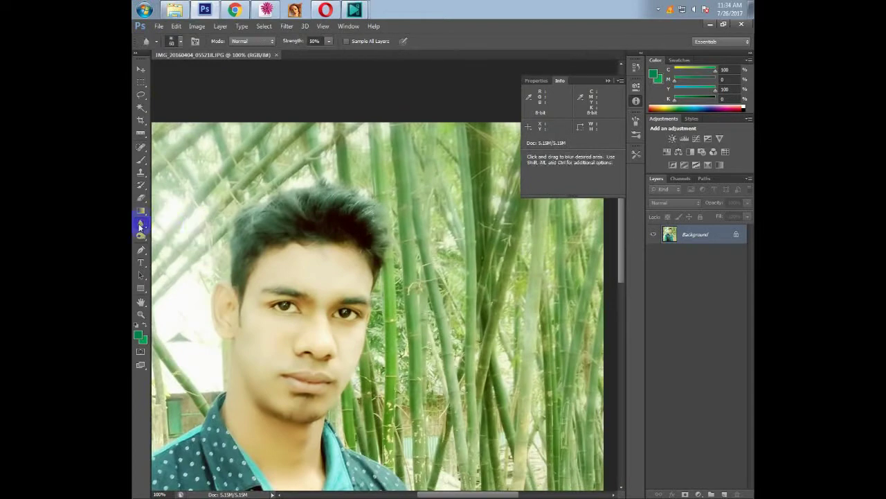
{"action": "right_click", "coordinate": [143, 226]}
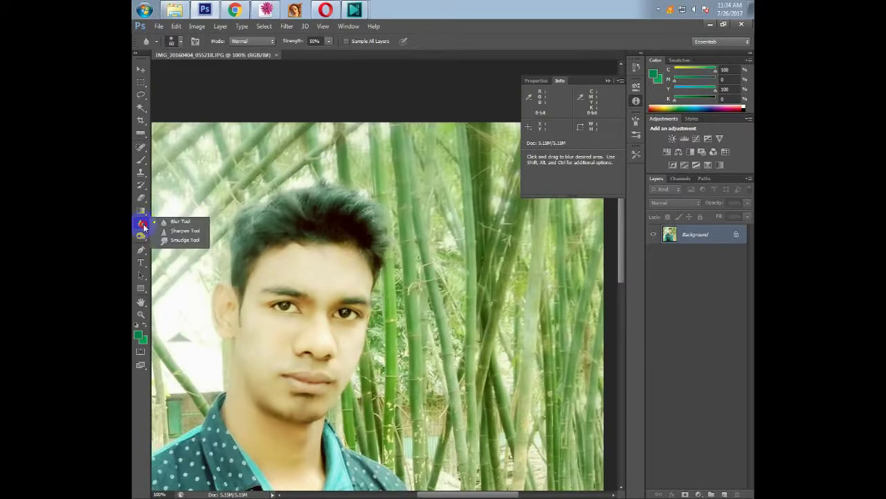
{"action": "left_click", "coordinate": [180, 240]}
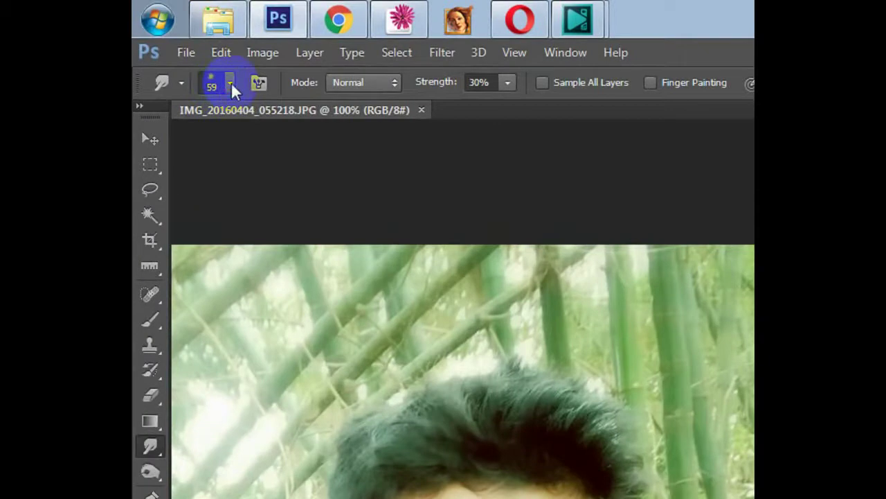
{"action": "left_click", "coordinate": [230, 82]}
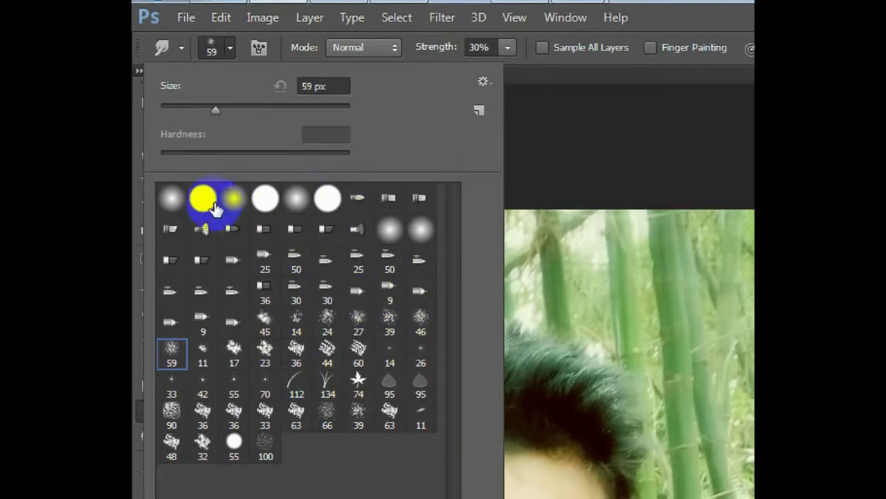
{"action": "left_click", "coordinate": [175, 199]}
{"action": "left_click", "coordinate": [203, 199]}
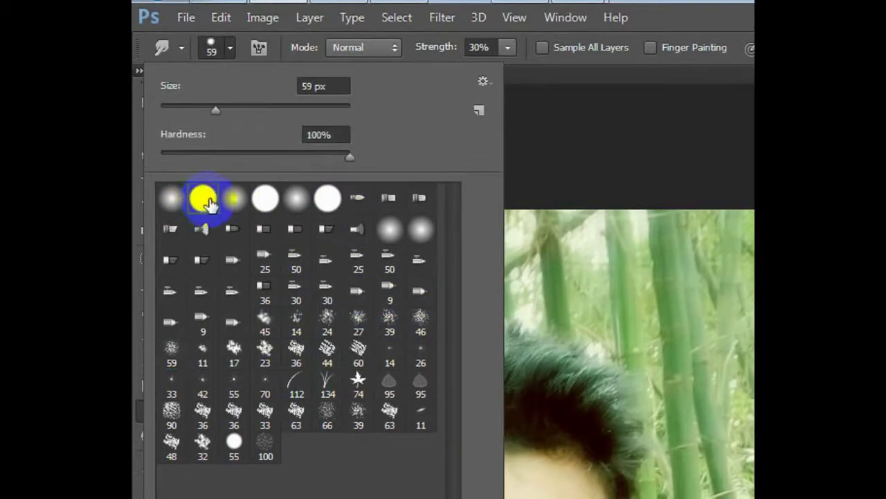
{"action": "left_click", "coordinate": [231, 200]}
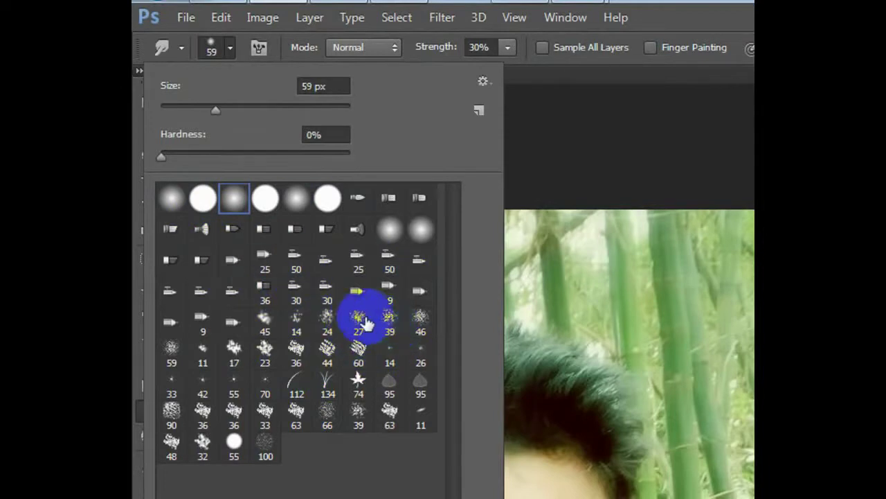
{"action": "left_click", "coordinate": [358, 319]}
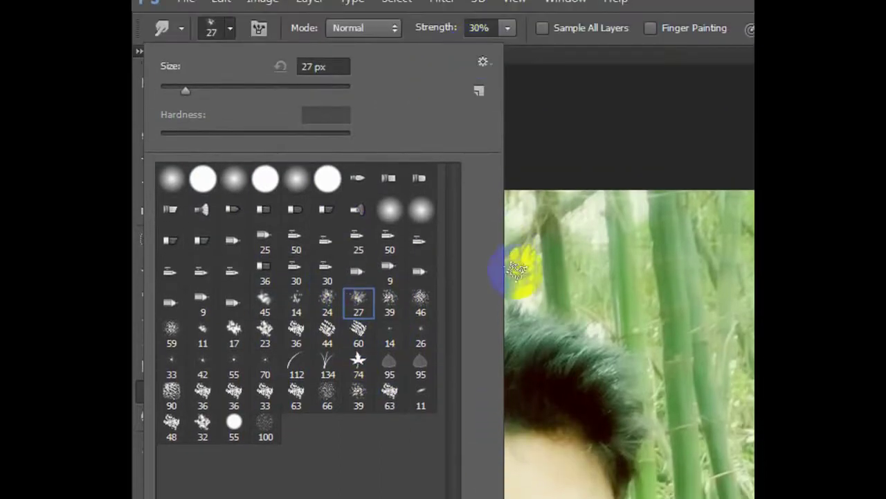
{"action": "left_click", "coordinate": [546, 369]}
- Pull the hair's top and left edges upward into the bamboo background with several smudge strokes
{"action": "left_click_drag", "start_coordinate": [546, 369], "coordinate": [564, 367]}
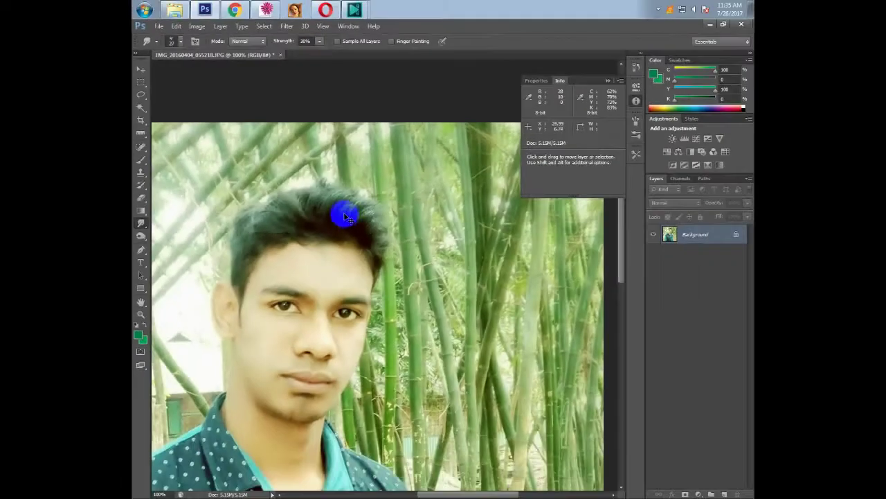
{"action": "scroll", "coordinate": [344, 214], "scroll_direction": "up", "scroll_amount": 3}
{"action": "left_click_drag", "start_coordinate": [351, 302], "coordinate": [348, 217]}
{"action": "left_click_drag", "start_coordinate": [358, 312], "coordinate": [347, 209]}
{"action": "left_click_drag", "start_coordinate": [317, 319], "coordinate": [312, 214]}
{"action": "mouse_move", "coordinate": [310, 288]}
{"action": "left_mouse_down"}
{"action": "mouse_move", "coordinate": [286, 223]}
{"action": "mouse_move", "coordinate": [337, 267]}
{"action": "mouse_move", "coordinate": [341, 208]}
{"action": "left_mouse_up"}
{"action": "scroll", "coordinate": [385, 326], "scroll_direction": "down", "scroll_amount": 2}
{"action": "scroll", "coordinate": [396, 323], "scroll_direction": "down", "scroll_amount": 1}
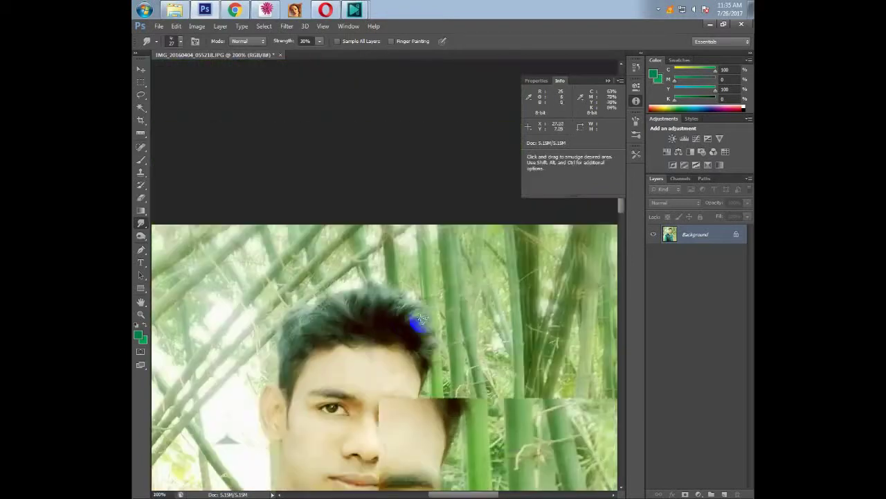
{"action": "left_click_drag", "start_coordinate": [409, 316], "coordinate": [395, 322]}
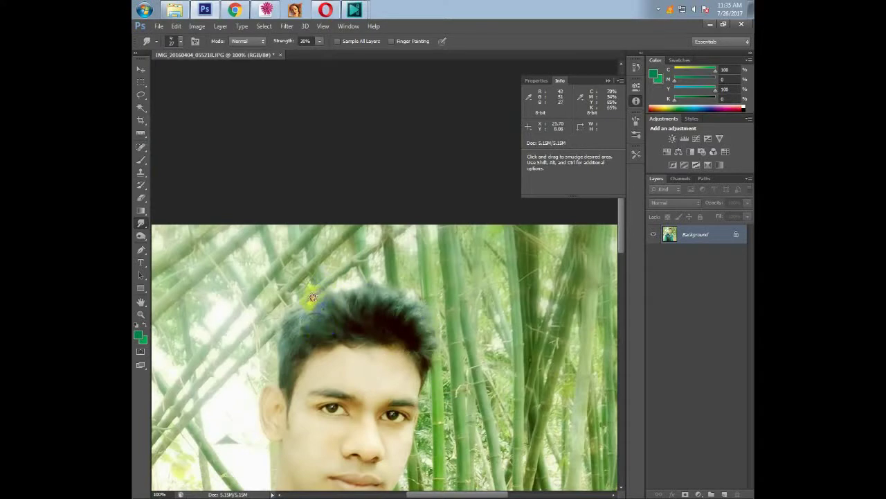
{"action": "mouse_move", "coordinate": [309, 304]}
{"action": "left_mouse_down"}
{"action": "mouse_move", "coordinate": [287, 385]}
{"action": "mouse_move", "coordinate": [287, 372]}
{"action": "mouse_move", "coordinate": [342, 325]}
{"action": "mouse_move", "coordinate": [358, 284]}
{"action": "mouse_move", "coordinate": [358, 299]}
{"action": "mouse_move", "coordinate": [374, 298]}
{"action": "mouse_move", "coordinate": [383, 283]}
{"action": "mouse_move", "coordinate": [397, 323]}
{"action": "mouse_move", "coordinate": [404, 309]}
{"action": "mouse_move", "coordinate": [397, 321]}
{"action": "mouse_move", "coordinate": [396, 304]}
{"action": "mouse_move", "coordinate": [404, 312]}
{"action": "mouse_move", "coordinate": [409, 293]}
{"action": "mouse_move", "coordinate": [396, 325]}
{"action": "mouse_move", "coordinate": [408, 293]}
{"action": "mouse_move", "coordinate": [415, 322]}
{"action": "mouse_move", "coordinate": [411, 293]}
{"action": "mouse_move", "coordinate": [413, 326]}
{"action": "mouse_move", "coordinate": [406, 313]}
{"action": "left_mouse_up"}
{"action": "left_click", "coordinate": [145, 221]}
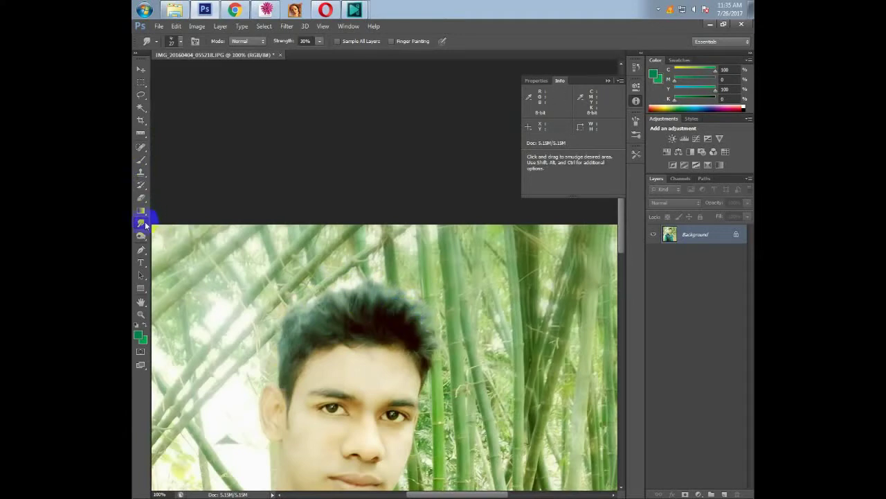
{"action": "left_click", "coordinate": [174, 40]}
{"action": "left_click", "coordinate": [292, 140]}
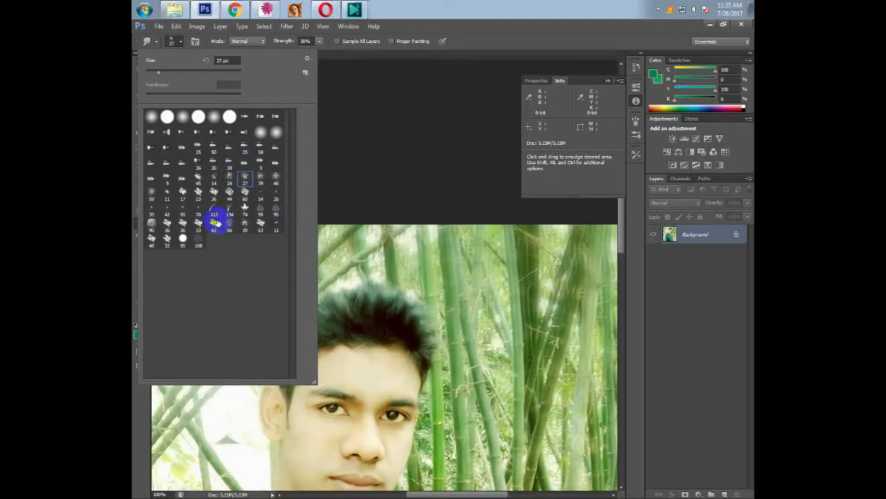
- Switch to a 24 px textured brush and smudge short pointed strands across the hair top
{"action": "left_click", "coordinate": [230, 179]}
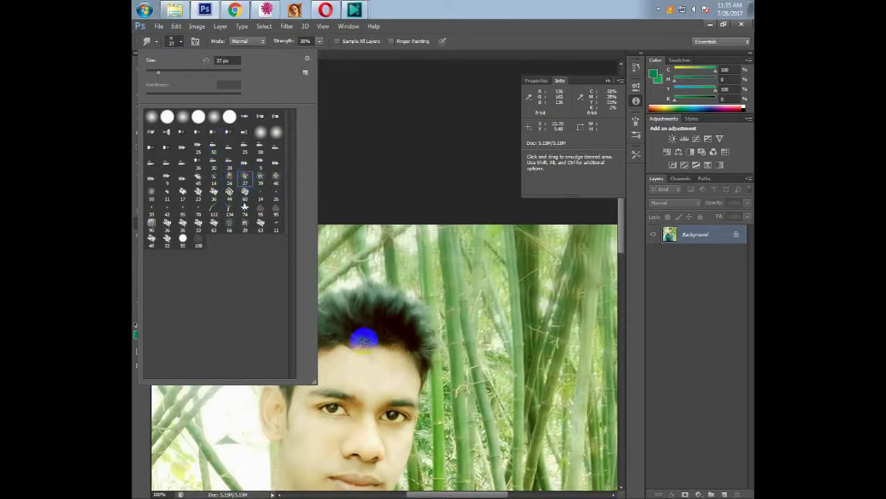
{"action": "left_click", "coordinate": [350, 313]}
{"action": "left_click_drag", "start_coordinate": [386, 308], "coordinate": [386, 312]}
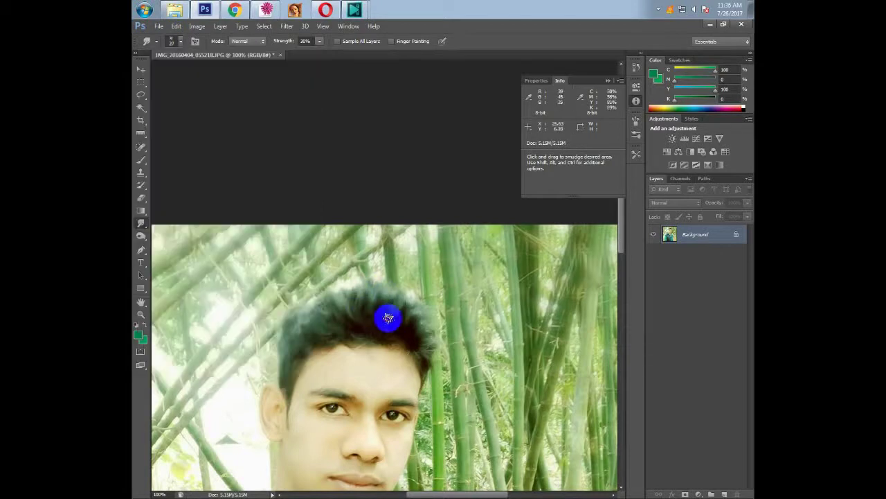
{"action": "left_click_drag", "start_coordinate": [337, 297], "coordinate": [339, 303]}
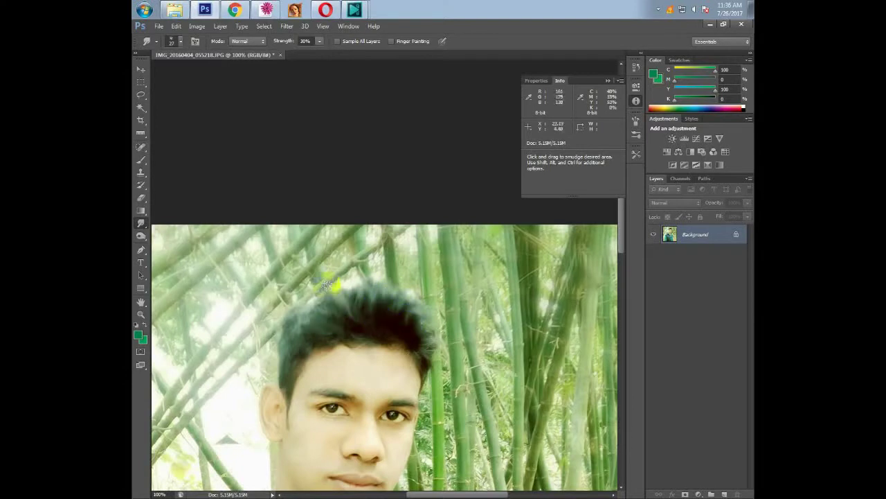
{"action": "left_click_drag", "start_coordinate": [400, 324], "coordinate": [407, 315]}
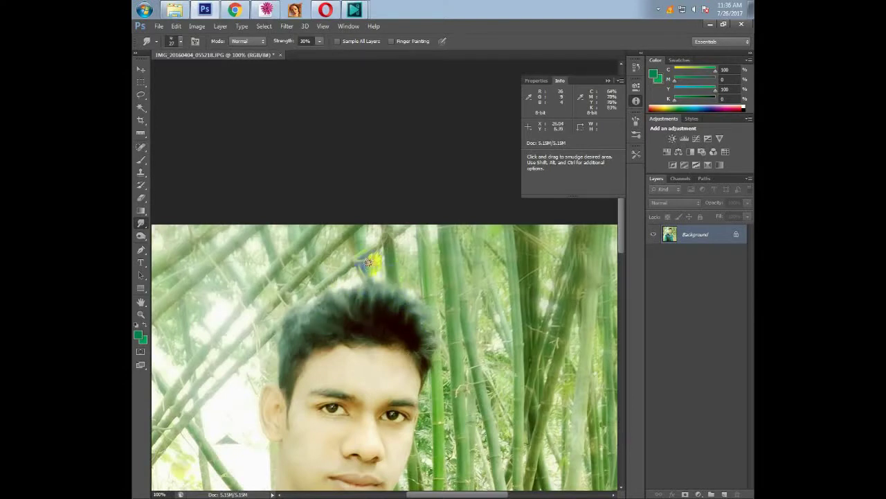
{"action": "left_click", "coordinate": [174, 41]}
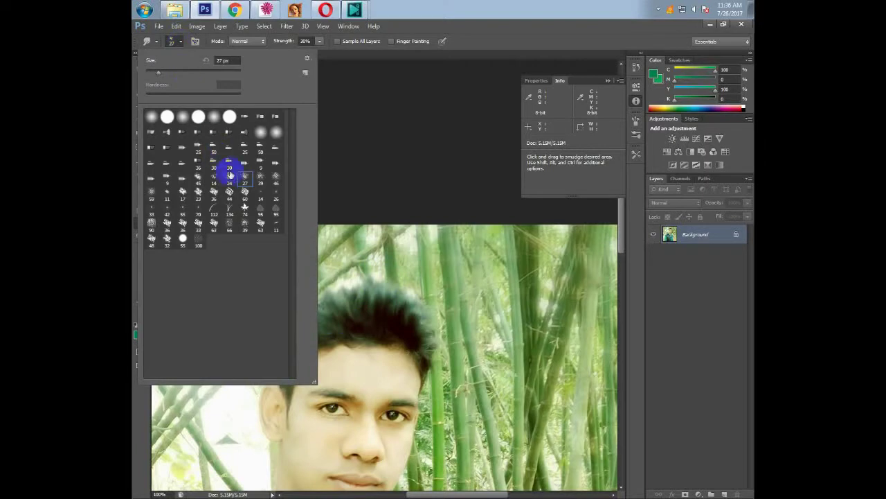
{"action": "left_click", "coordinate": [341, 285]}
{"action": "left_click_drag", "start_coordinate": [348, 288], "coordinate": [408, 294]}
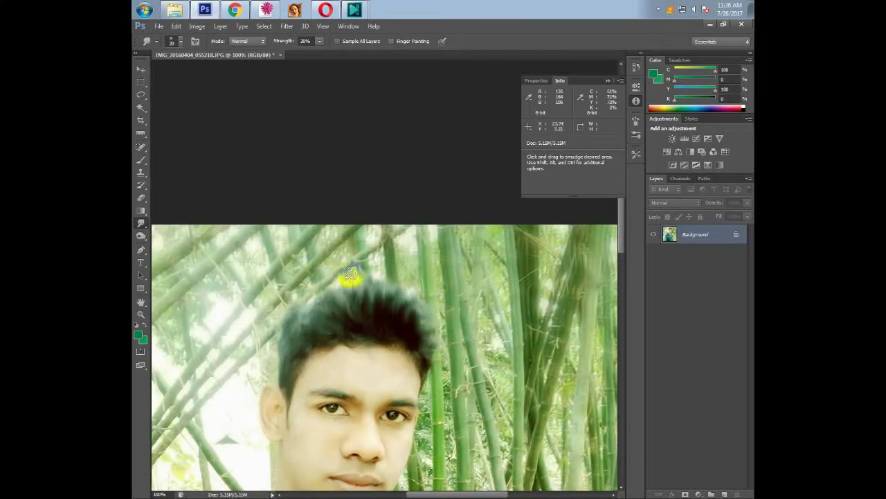
{"action": "mouse_move", "coordinate": [383, 308]}
{"action": "left_mouse_down"}
{"action": "mouse_move", "coordinate": [413, 305]}
{"action": "mouse_move", "coordinate": [391, 313]}
{"action": "left_mouse_up"}
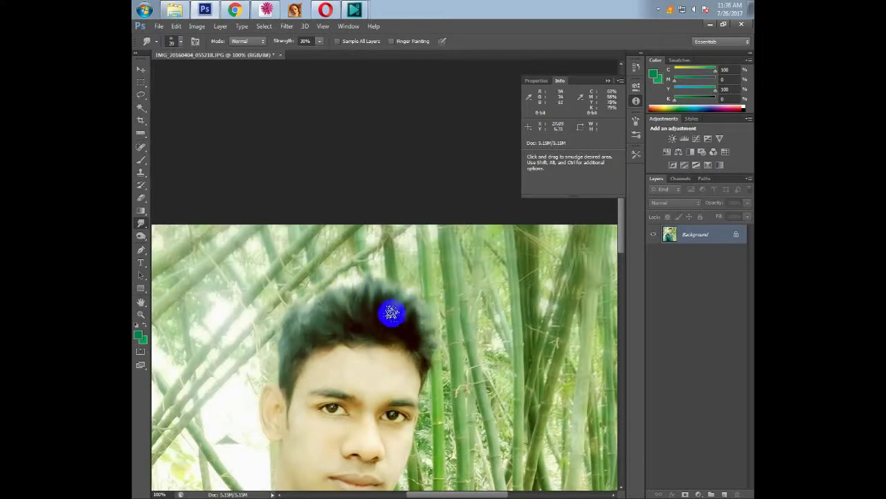
- Darken the hair with the Burn tool
{"action": "left_click", "coordinate": [152, 227]}
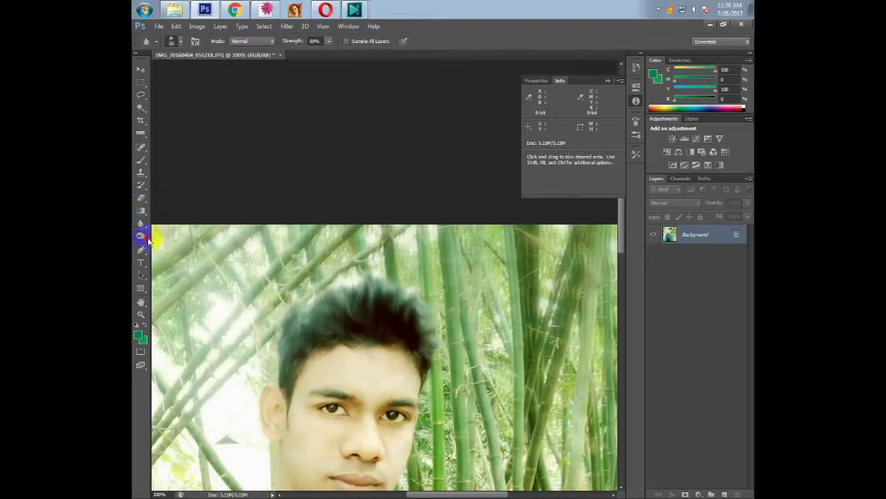
{"action": "left_click_drag", "start_coordinate": [149, 239], "coordinate": [178, 244]}
{"action": "left_click", "coordinate": [178, 243]}
{"action": "mouse_move", "coordinate": [385, 339]}
{"action": "left_mouse_down"}
{"action": "mouse_move", "coordinate": [392, 272]}
{"action": "mouse_move", "coordinate": [298, 333]}
{"action": "mouse_move", "coordinate": [340, 293]}
{"action": "mouse_move", "coordinate": [368, 293]}
{"action": "mouse_move", "coordinate": [410, 309]}
{"action": "mouse_move", "coordinate": [430, 352]}
{"action": "mouse_move", "coordinate": [328, 302]}
{"action": "mouse_move", "coordinate": [286, 348]}
{"action": "mouse_move", "coordinate": [311, 305]}
{"action": "mouse_move", "coordinate": [320, 321]}
{"action": "mouse_move", "coordinate": [263, 349]}
{"action": "left_mouse_up"}
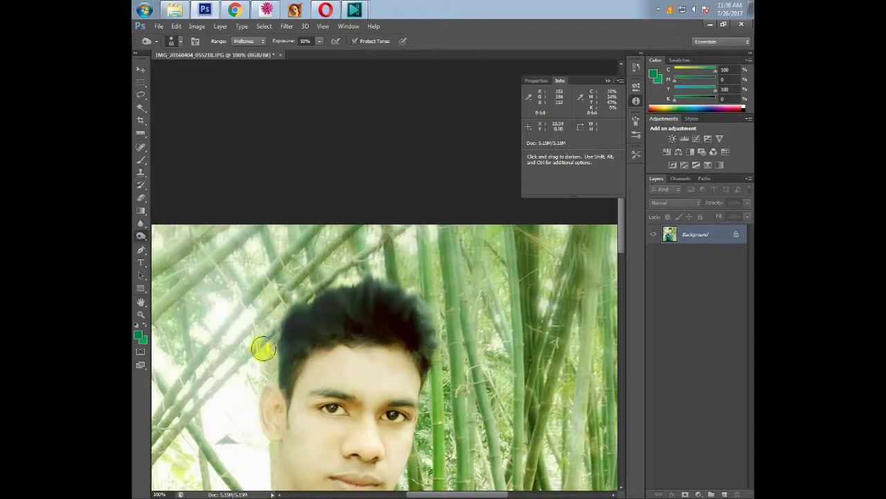
- Return to the Smudge tool and pull the hair top into more upward spikes
{"action": "left_click_drag", "start_coordinate": [145, 224], "coordinate": [175, 240]}
{"action": "mouse_move", "coordinate": [339, 297]}
{"action": "left_mouse_down"}
{"action": "mouse_move", "coordinate": [358, 310]}
{"action": "mouse_move", "coordinate": [314, 326]}
{"action": "mouse_move", "coordinate": [307, 301]}
{"action": "mouse_move", "coordinate": [409, 333]}
{"action": "mouse_move", "coordinate": [424, 325]}
{"action": "left_mouse_up"}
{"action": "mouse_move", "coordinate": [407, 292]}
{"action": "left_mouse_down"}
{"action": "mouse_move", "coordinate": [333, 313]}
{"action": "mouse_move", "coordinate": [305, 295]}
{"action": "mouse_move", "coordinate": [360, 268]}
{"action": "mouse_move", "coordinate": [406, 340]}
{"action": "mouse_move", "coordinate": [316, 151]}
{"action": "left_mouse_up"}
{"action": "left_click", "coordinate": [316, 151]}
{"action": "mouse_move", "coordinate": [366, 231]}
{"action": "left_mouse_down"}
{"action": "mouse_move", "coordinate": [386, 239]}
{"action": "mouse_move", "coordinate": [391, 220]}
{"action": "mouse_move", "coordinate": [366, 224]}
{"action": "mouse_move", "coordinate": [336, 208]}
{"action": "mouse_move", "coordinate": [301, 218]}
{"action": "mouse_move", "coordinate": [298, 246]}
{"action": "mouse_move", "coordinate": [303, 233]}
{"action": "mouse_move", "coordinate": [326, 227]}
{"action": "mouse_move", "coordinate": [353, 180]}
{"action": "left_mouse_up"}
{"action": "mouse_move", "coordinate": [353, 214]}
{"action": "left_mouse_down"}
{"action": "mouse_move", "coordinate": [358, 185]}
{"action": "mouse_move", "coordinate": [375, 219]}
{"action": "left_mouse_up"}
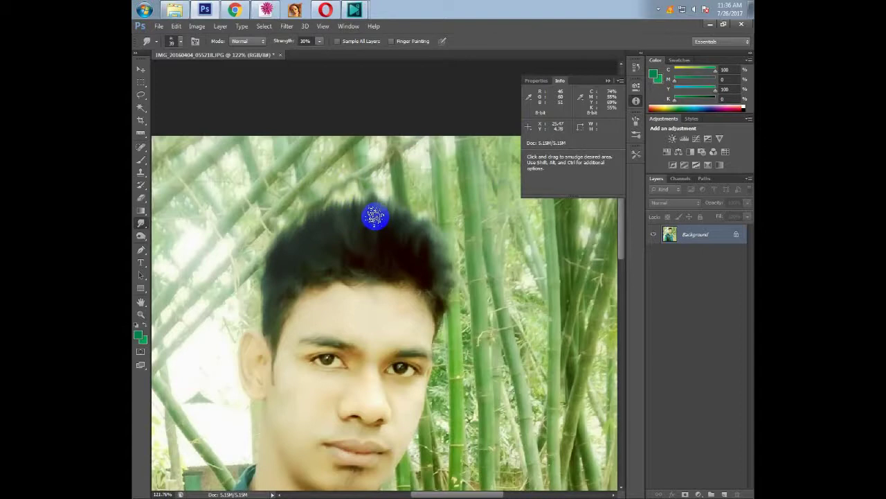
- Dismiss the Start menu and smudge more strands upward across the top of the hair
{"action": "left_click", "coordinate": [144, 10]}
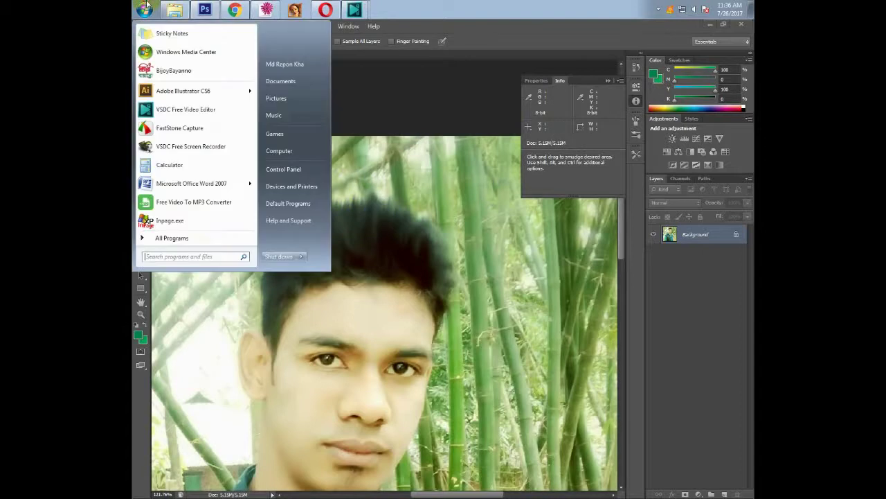
{"action": "left_click", "coordinate": [196, 240]}
{"action": "left_click", "coordinate": [195, 239]}
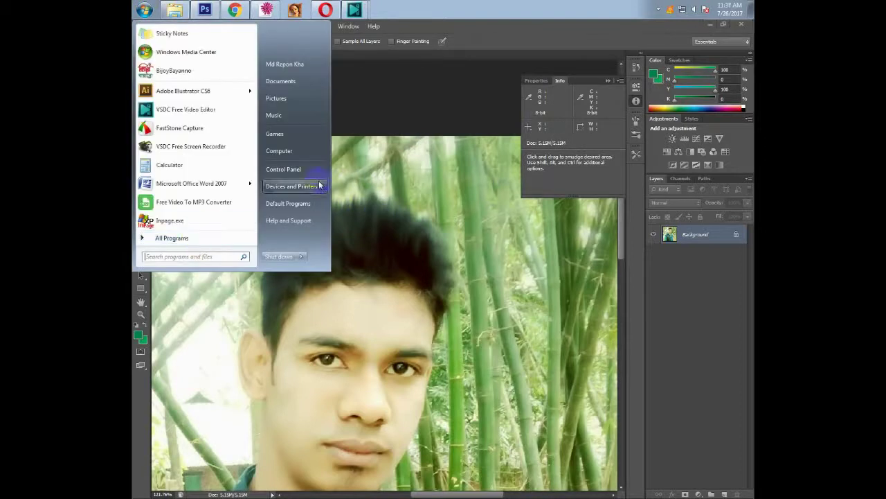
{"action": "left_click", "coordinate": [381, 216]}
{"action": "mouse_move", "coordinate": [382, 216]}
{"action": "left_mouse_down"}
{"action": "mouse_move", "coordinate": [375, 198]}
{"action": "mouse_move", "coordinate": [351, 214]}
{"action": "mouse_move", "coordinate": [414, 239]}
{"action": "mouse_move", "coordinate": [422, 276]}
{"action": "left_mouse_up"}
{"action": "left_click", "coordinate": [297, 248]}
{"action": "mouse_move", "coordinate": [297, 247]}
{"action": "left_mouse_down"}
{"action": "mouse_move", "coordinate": [380, 189]}
{"action": "mouse_move", "coordinate": [419, 269]}
{"action": "left_mouse_up"}
- Zoom out to check the whole photo, then zoom back in and smudge across the hair
{"action": "left_click", "coordinate": [420, 318], "text": "alt"}
{"action": "left_click", "coordinate": [419, 298], "text": "alt"}
{"action": "left_click", "coordinate": [392, 257], "text": "alt"}
{"action": "left_click_drag", "start_coordinate": [452, 231], "coordinate": [321, 199]}
{"action": "mouse_move", "coordinate": [441, 256]}
{"action": "left_mouse_down"}
{"action": "mouse_move", "coordinate": [412, 254]}
{"action": "mouse_move", "coordinate": [323, 305]}
{"action": "mouse_move", "coordinate": [318, 350]}
{"action": "mouse_move", "coordinate": [336, 293]}
{"action": "mouse_move", "coordinate": [314, 292]}
{"action": "mouse_move", "coordinate": [459, 223]}
{"action": "mouse_move", "coordinate": [435, 206]}
{"action": "left_mouse_up"}
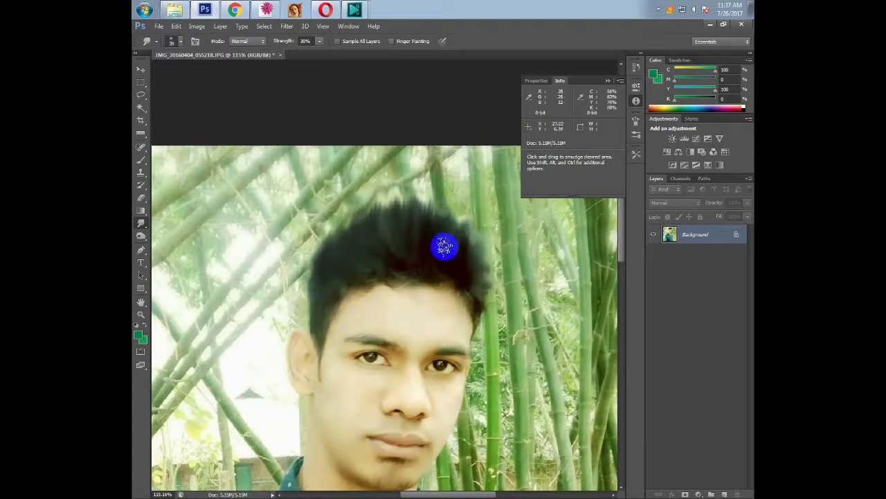
{"action": "left_click", "coordinate": [444, 304], "text": "ctrl+alt"}
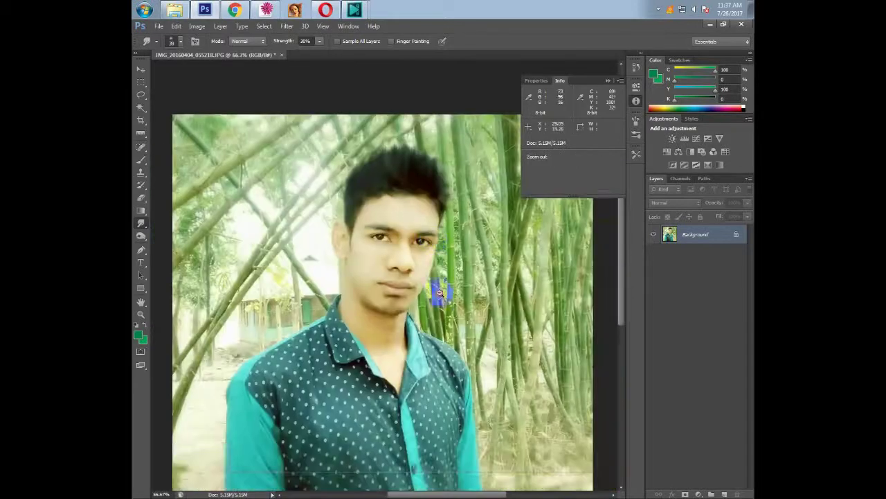
{"action": "mouse_move", "coordinate": [485, 259]}
{"action": "left_mouse_down"}
{"action": "mouse_move", "coordinate": [345, 218]}
{"action": "mouse_move", "coordinate": [336, 265]}
{"action": "left_mouse_up"}
{"action": "left_click", "coordinate": [406, 307], "text": "alt"}
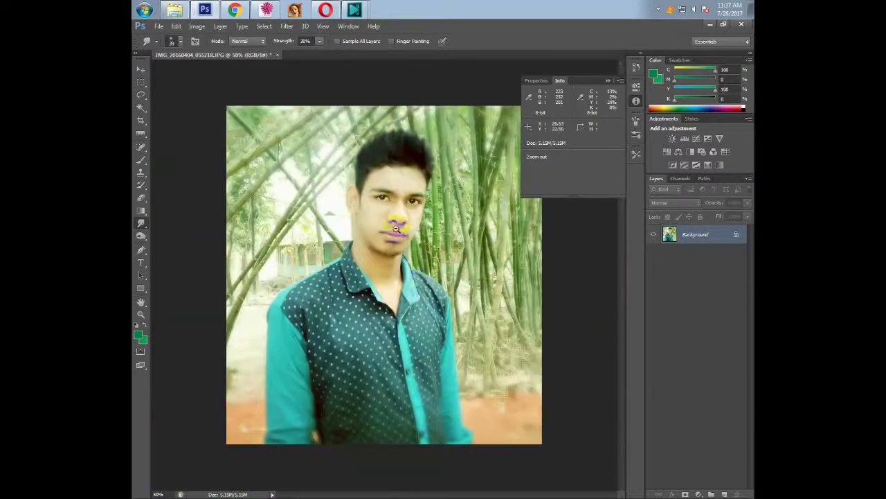
{"action": "left_click", "coordinate": [396, 228], "text": "alt"}
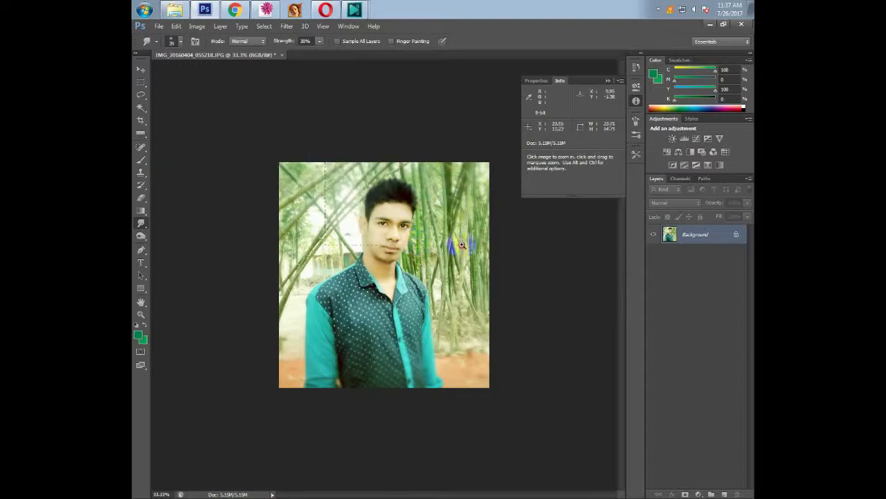
{"action": "left_click_drag", "start_coordinate": [353, 172], "coordinate": [455, 254]}
{"action": "left_click", "coordinate": [394, 277], "text": "alt"}
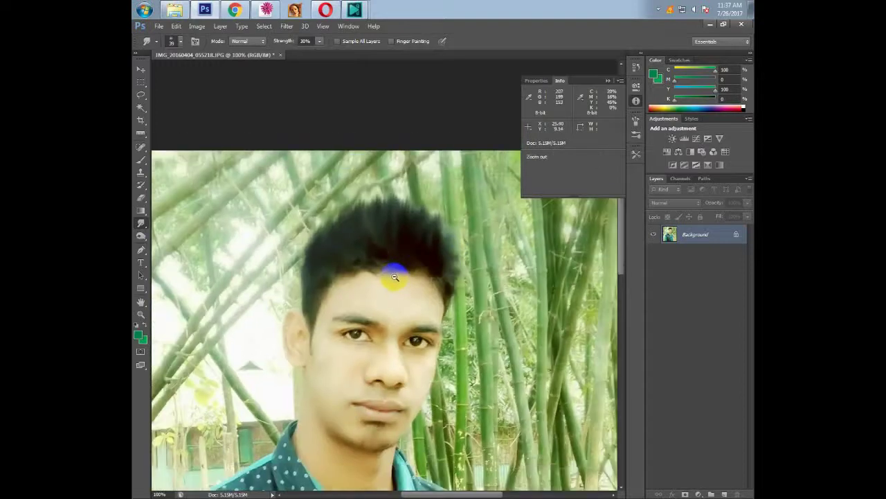
{"action": "left_click", "coordinate": [415, 284], "text": "alt"}
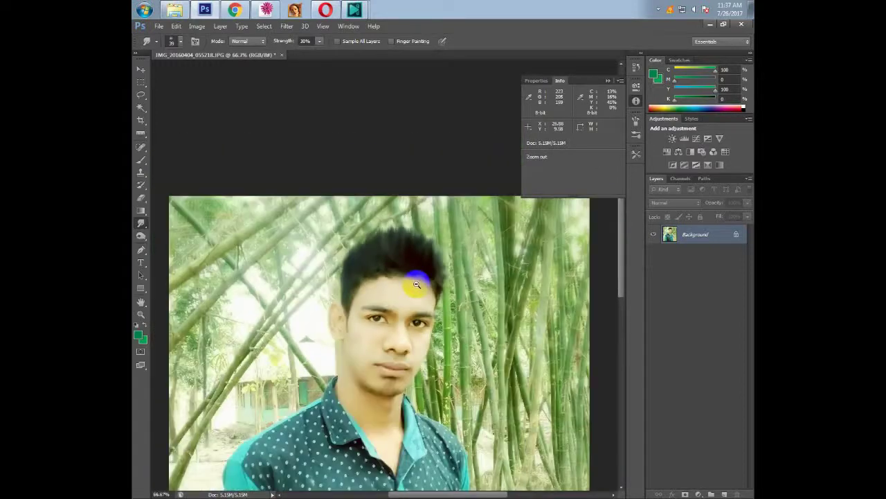
{"action": "left_click", "coordinate": [418, 281], "text": "alt"}
{"action": "left_click", "coordinate": [418, 281], "text": "alt"}
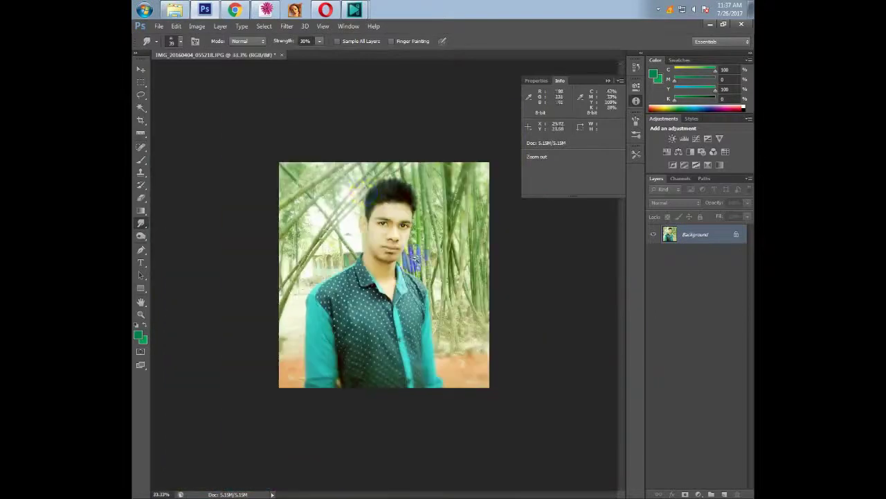
{"action": "left_click_drag", "start_coordinate": [316, 162], "coordinate": [404, 278]}
{"action": "left_click", "coordinate": [404, 278], "text": "alt"}
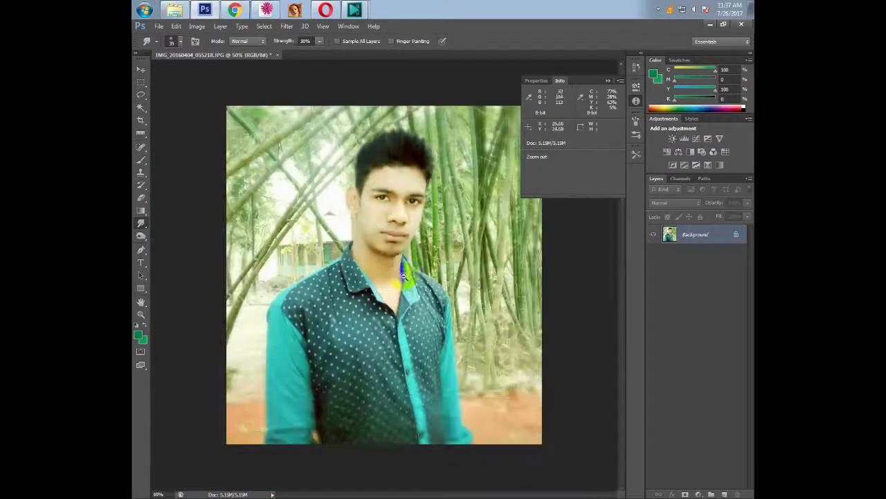